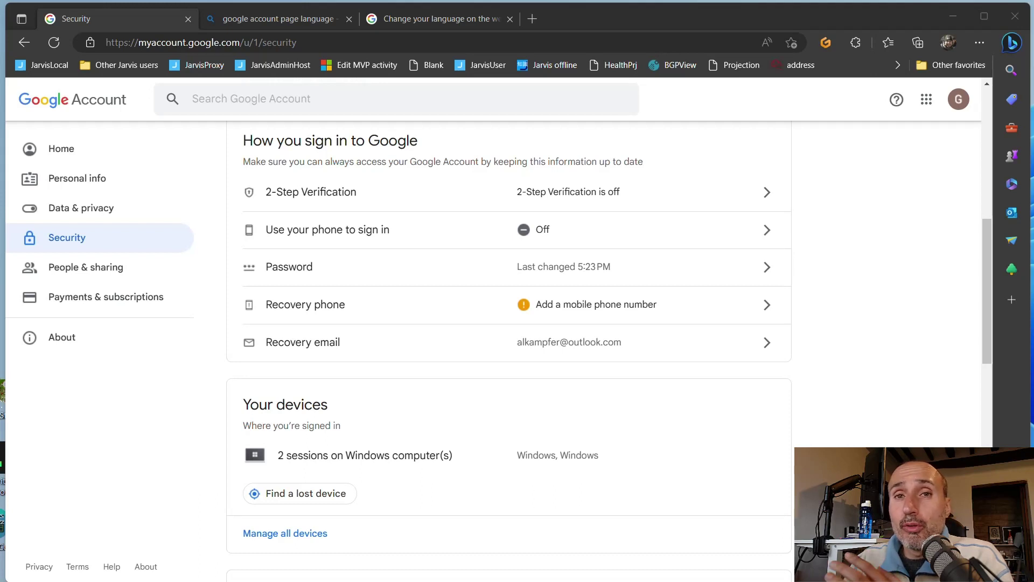
# Start 2-Step Verification enrollment from the Security page's 2-Step Verification row
pyautogui.hotkey('alt', 'Left')
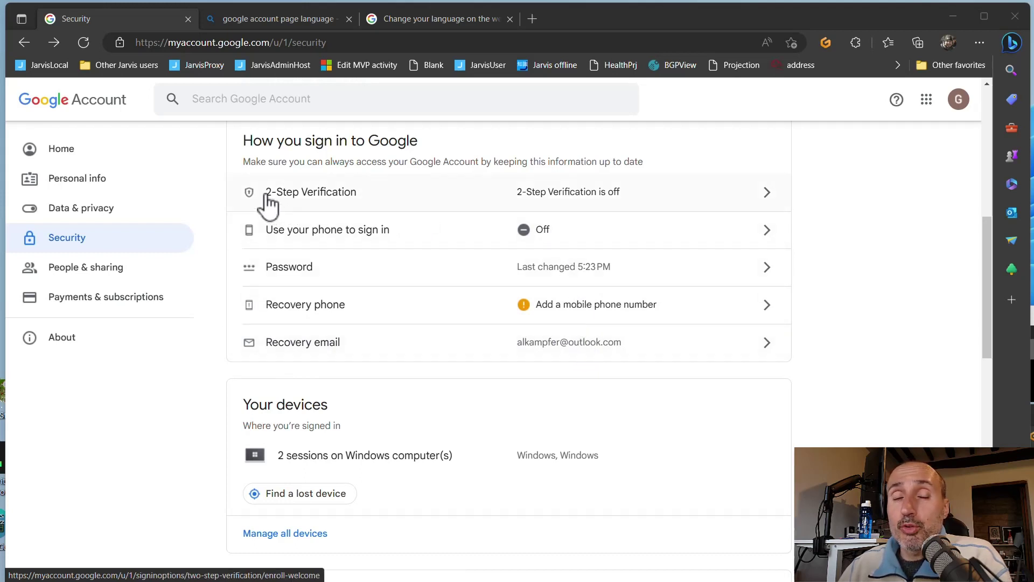
pyautogui.click(749, 194)
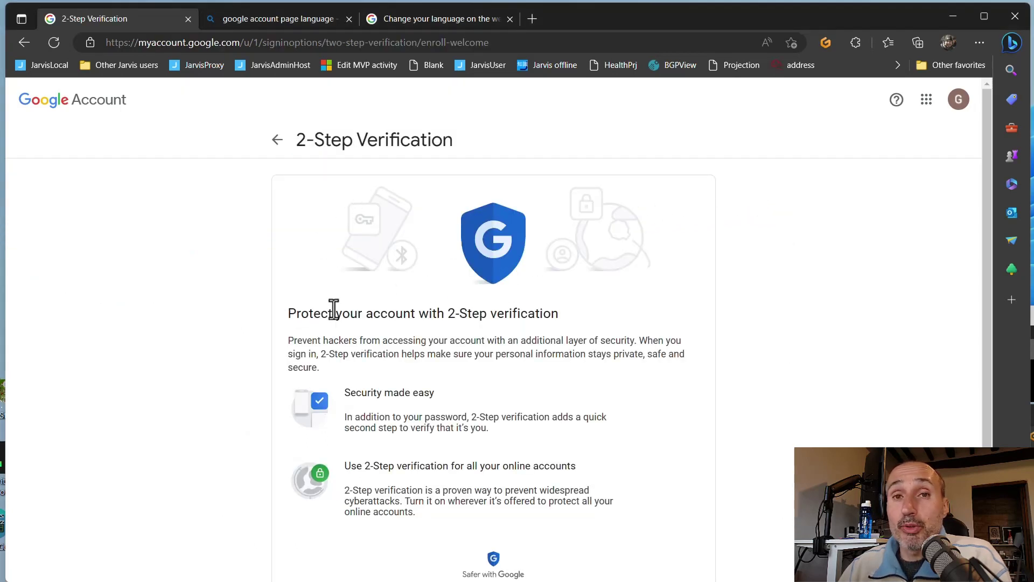
pyautogui.scroll(-3, 571, 329)
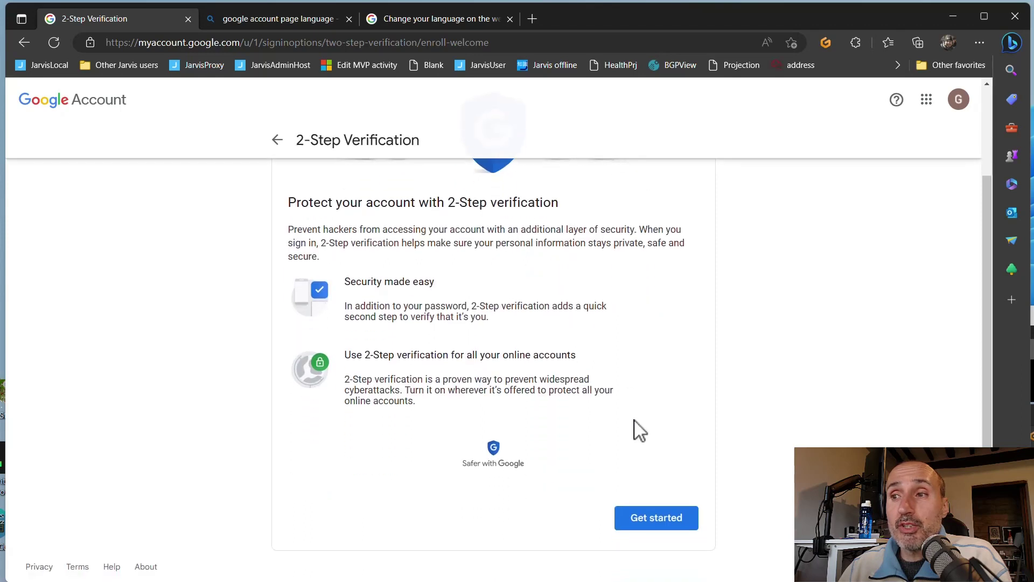
pyautogui.click(657, 519)
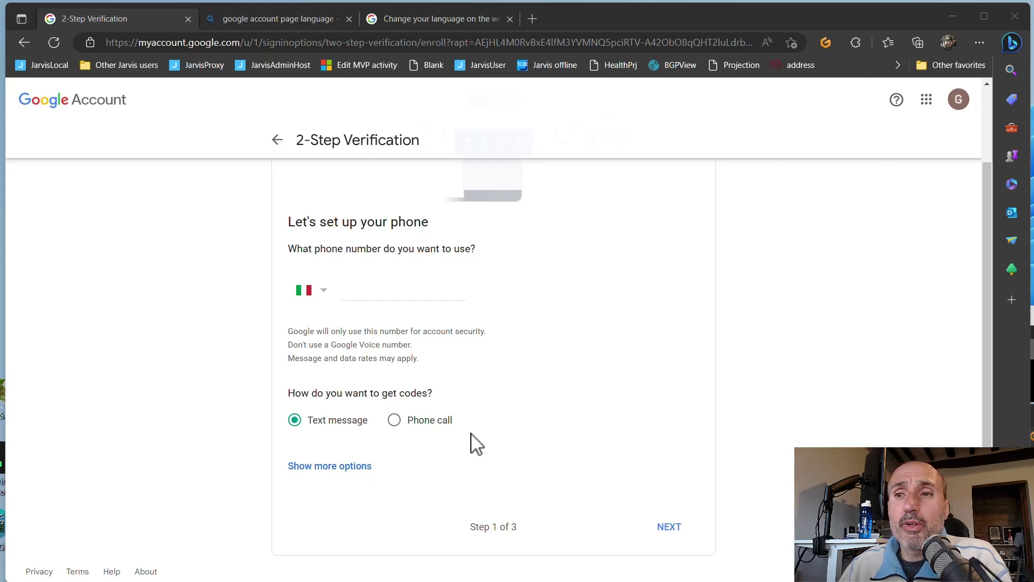
# Pick Security Key instead of a phone as the second-step method
pyautogui.click(335, 467)
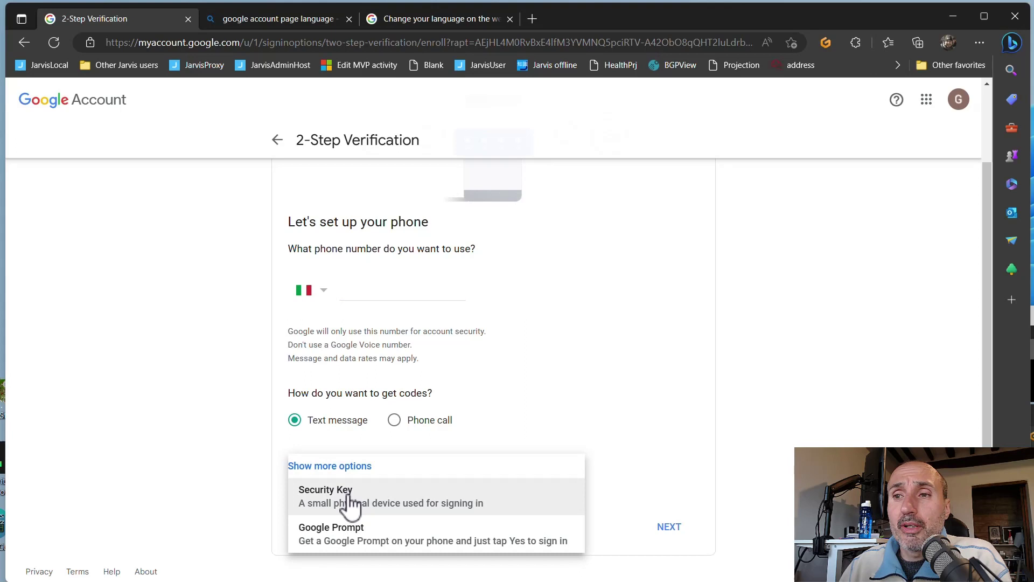
pyautogui.click(349, 501)
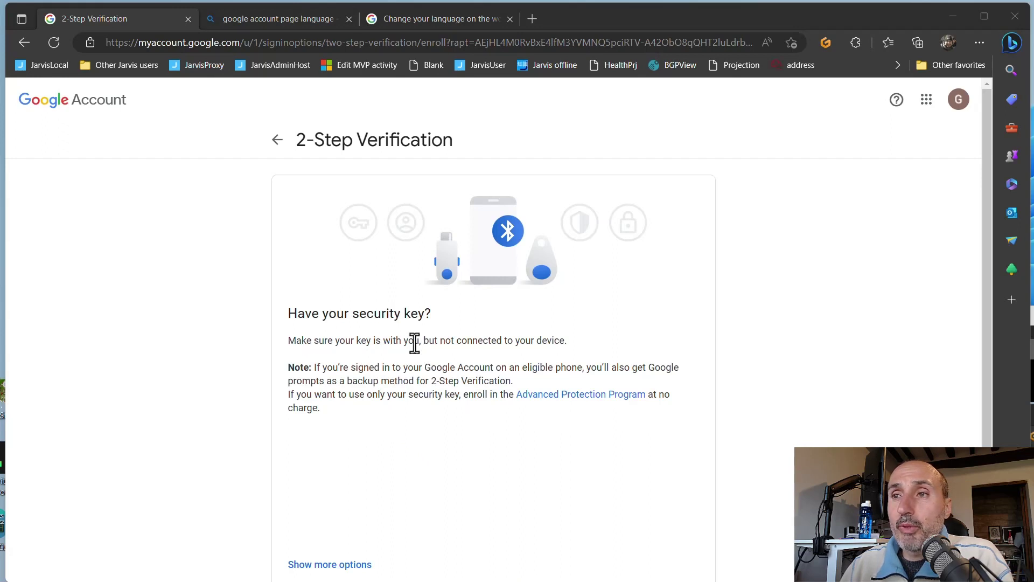
pyautogui.scroll(-2, 586, 353)
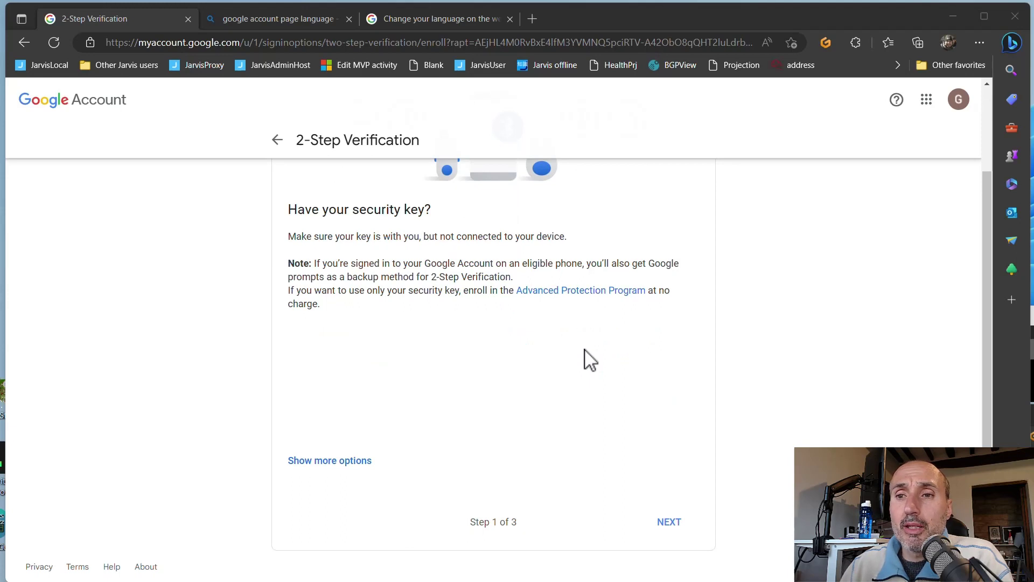
# Register the plugged-in security key, allowing both Windows Security prompts and entering the key's PIN
pyautogui.click(667, 524)
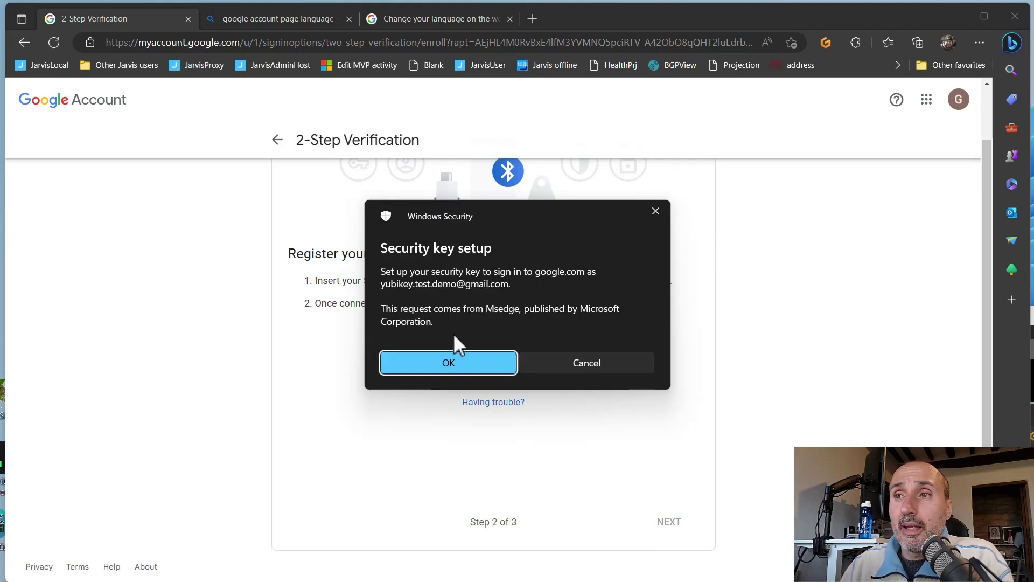
pyautogui.click(449, 363)
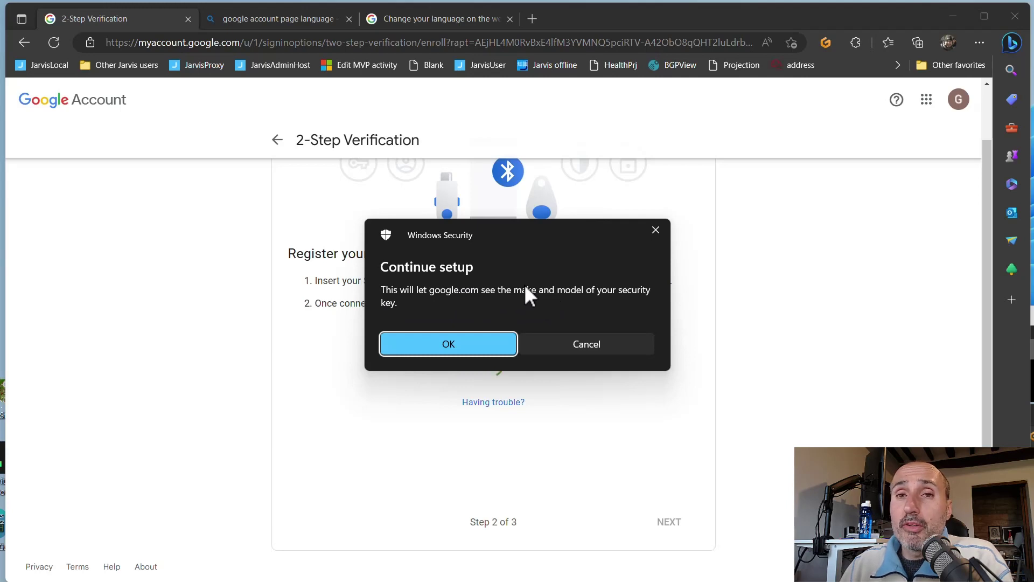
pyautogui.click(467, 341)
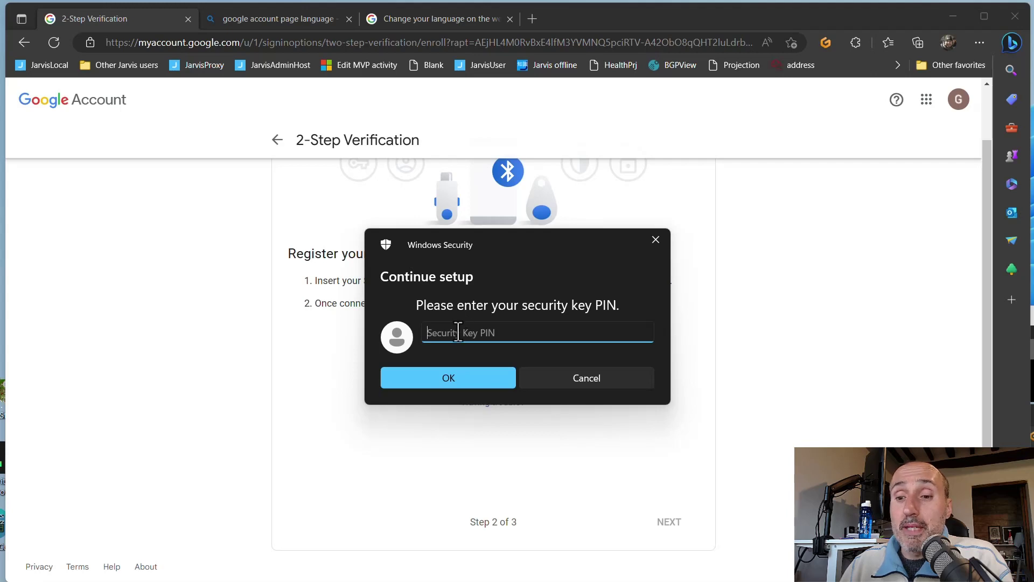
pyautogui.write('•••••')
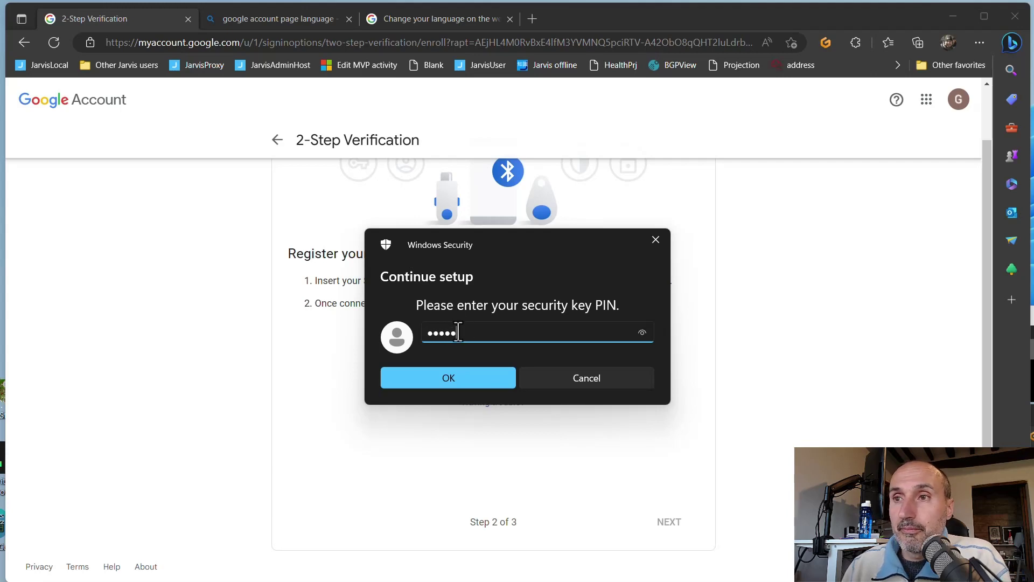
pyautogui.press('Return')
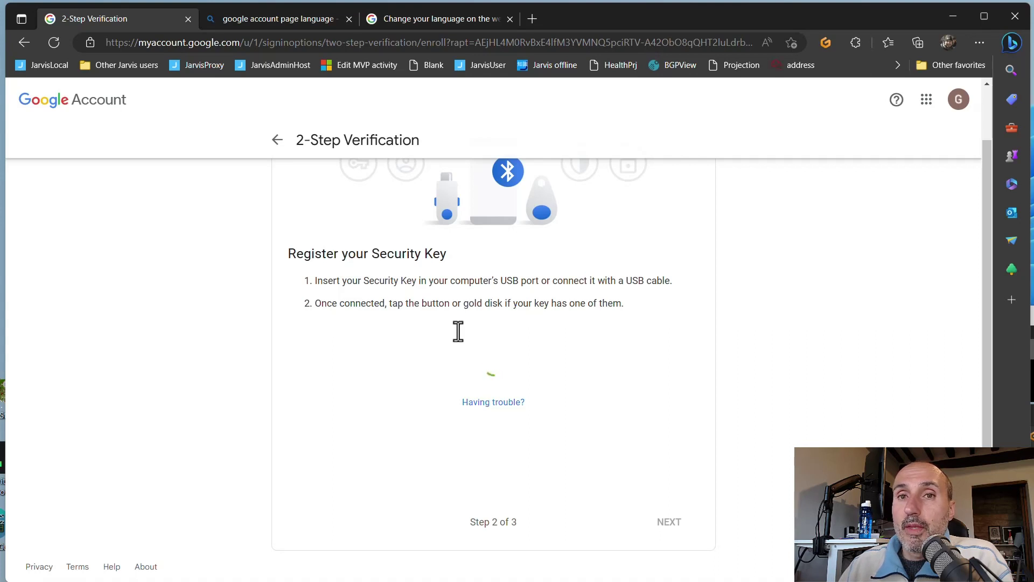
# Name the security key 'Test Key' and finish the 2-Step Verification setup
pyautogui.click(358, 332)
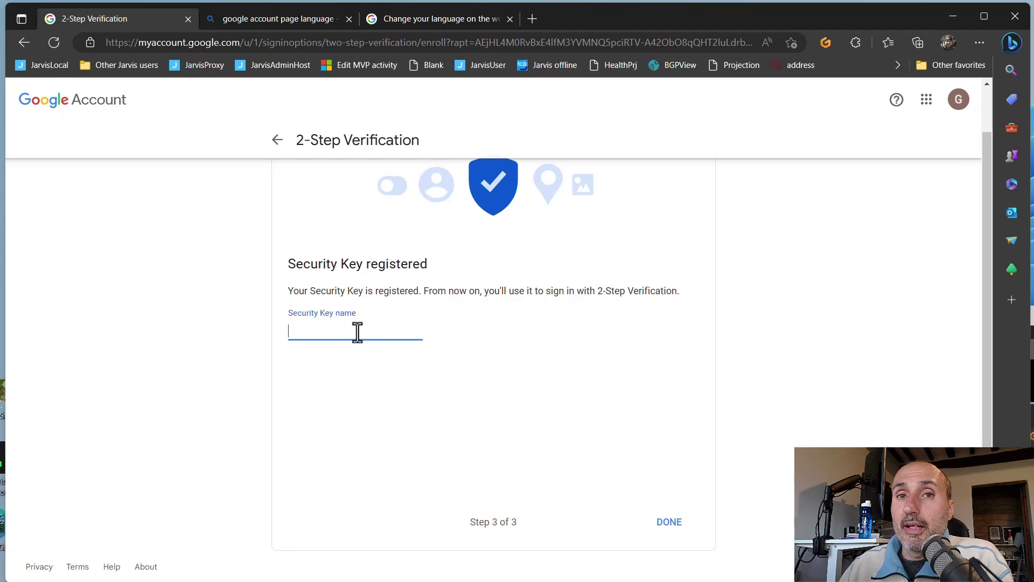
pyautogui.write('Test Ke')
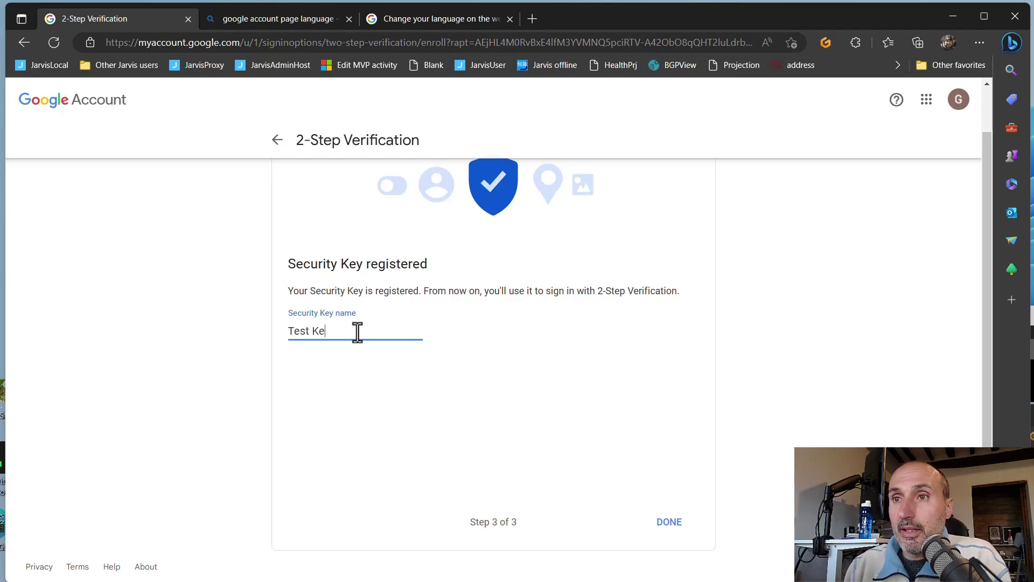
pyautogui.write('y')
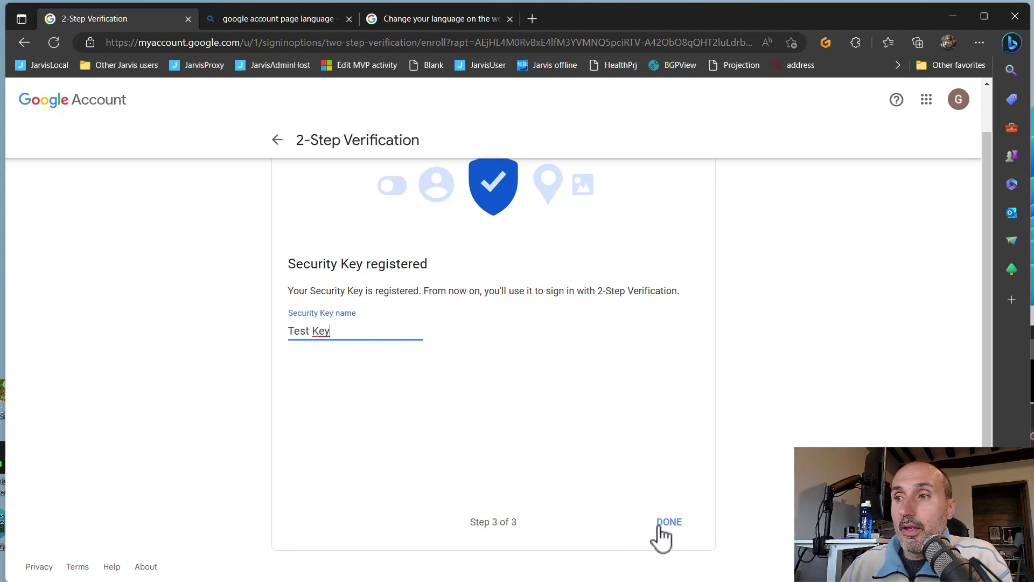
pyautogui.click(678, 526)
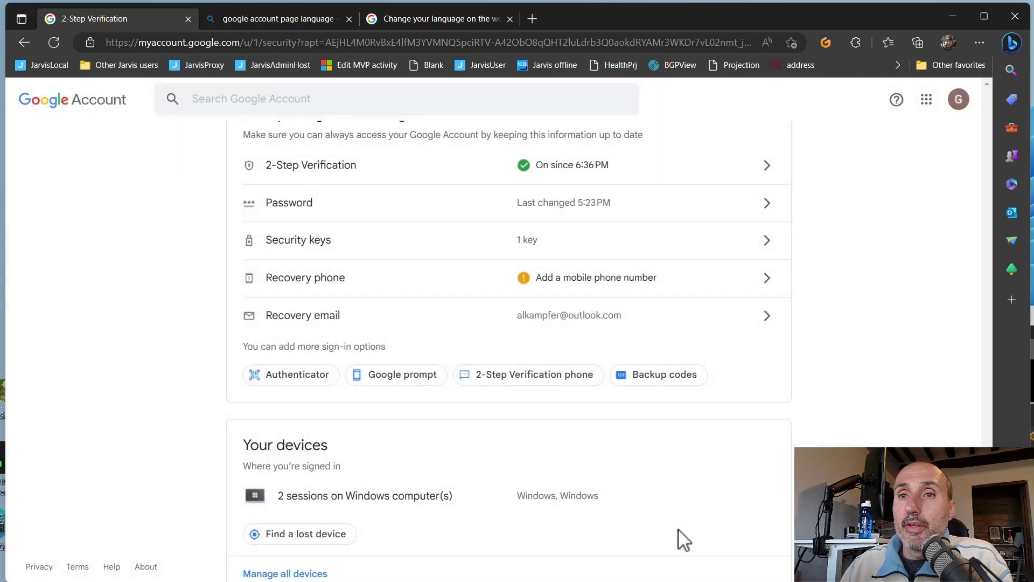
pyautogui.scroll(-8, 549, 378)
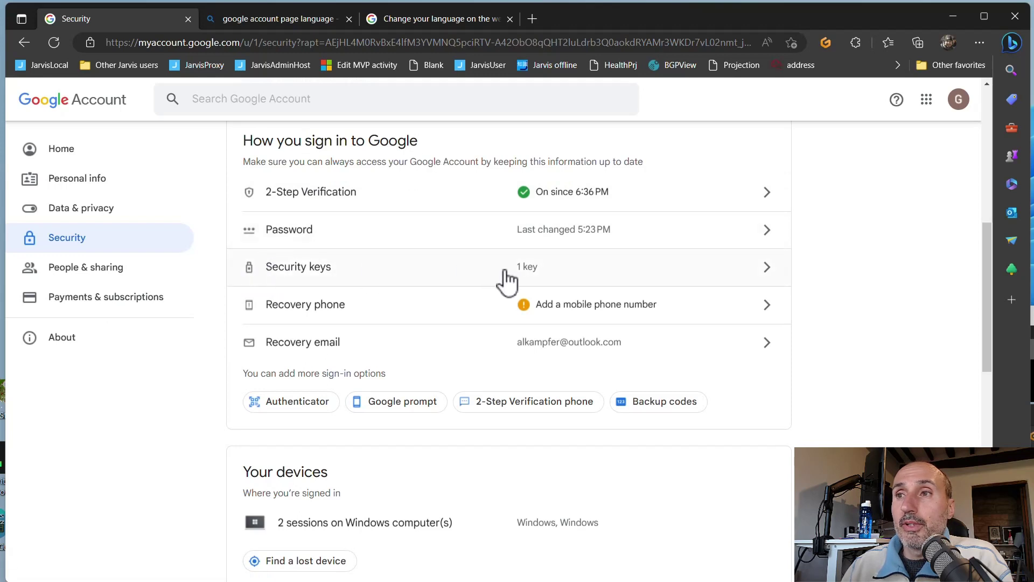
# Open Security keys and re-authenticate with the account password and the security key
pyautogui.click(537, 276)
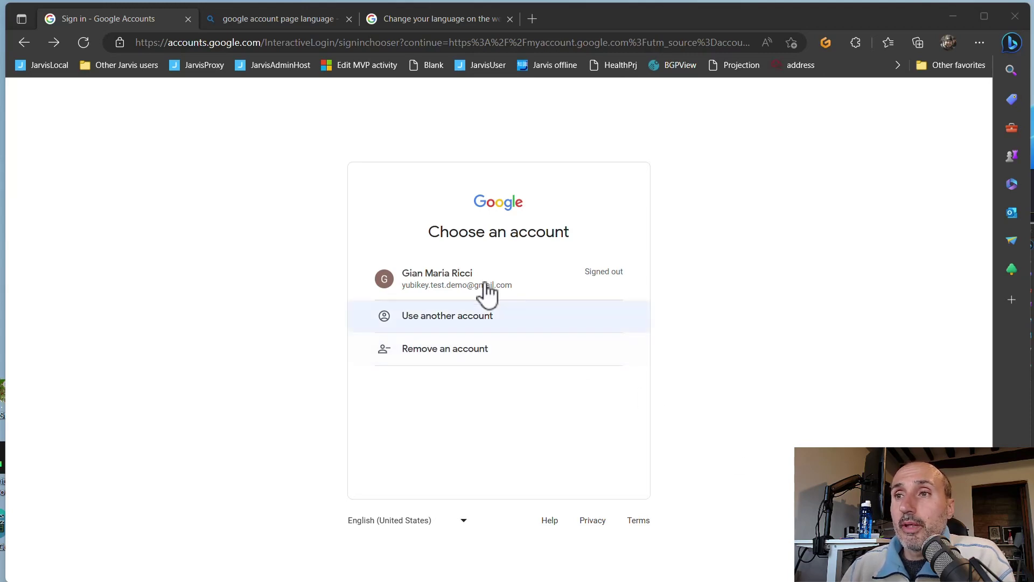
pyautogui.click(458, 289)
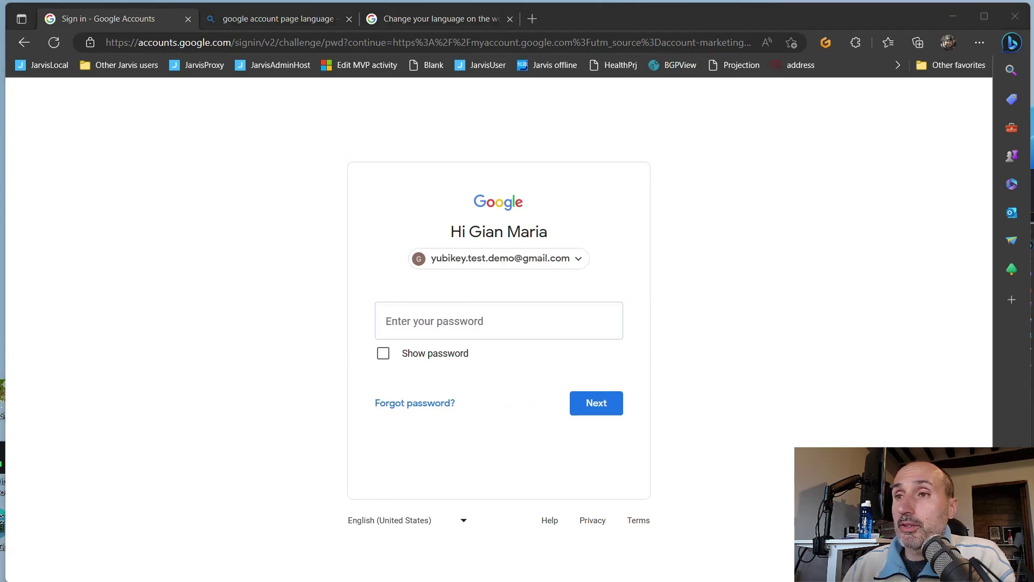
pyautogui.click(420, 326)
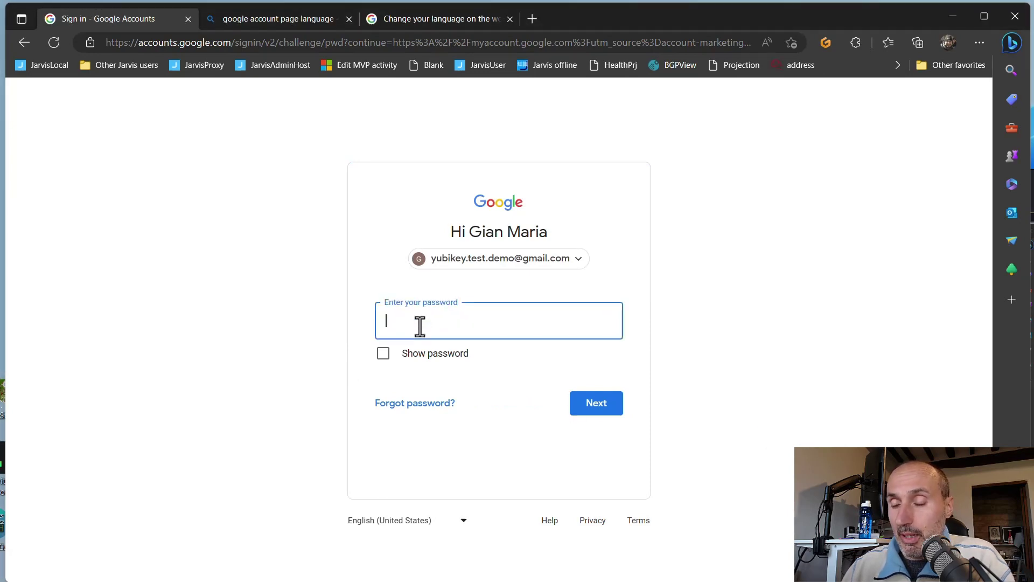
pyautogui.hotkey('ctrl', 'v')
pyautogui.click(613, 401)
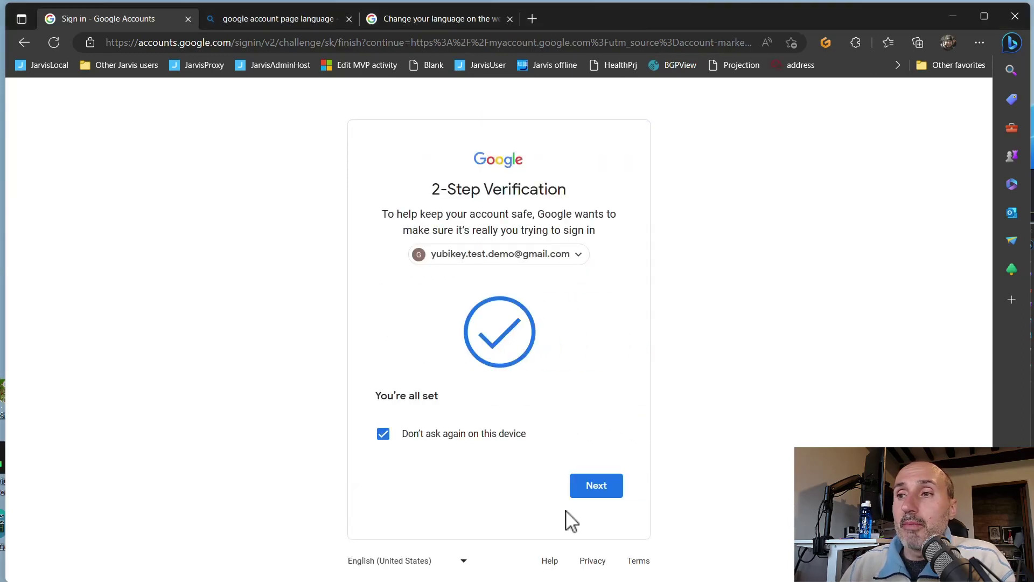
pyautogui.click(615, 490)
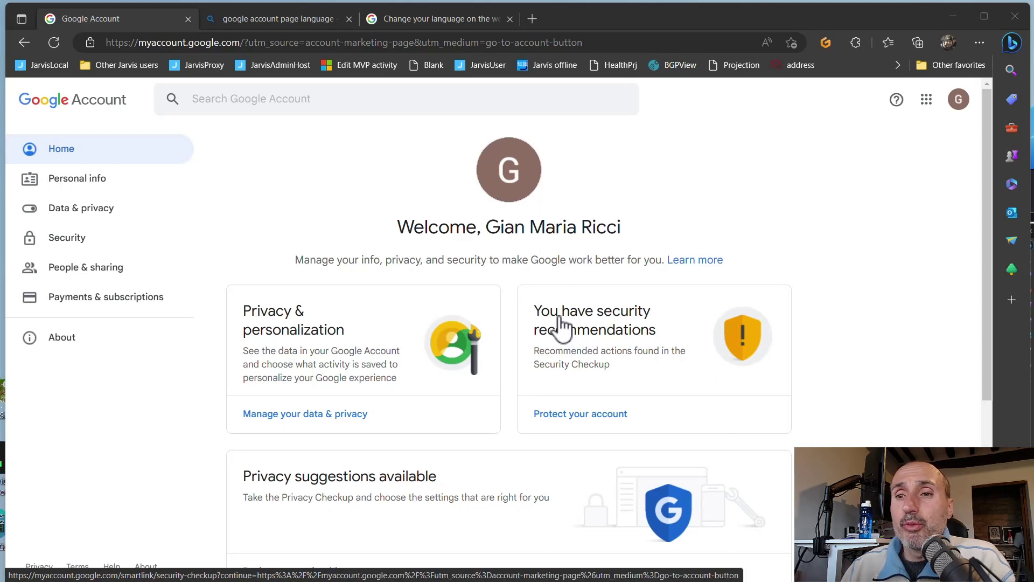
# Open the Security Checkup from the 'Protect your account' recommendations card
pyautogui.click(583, 415)
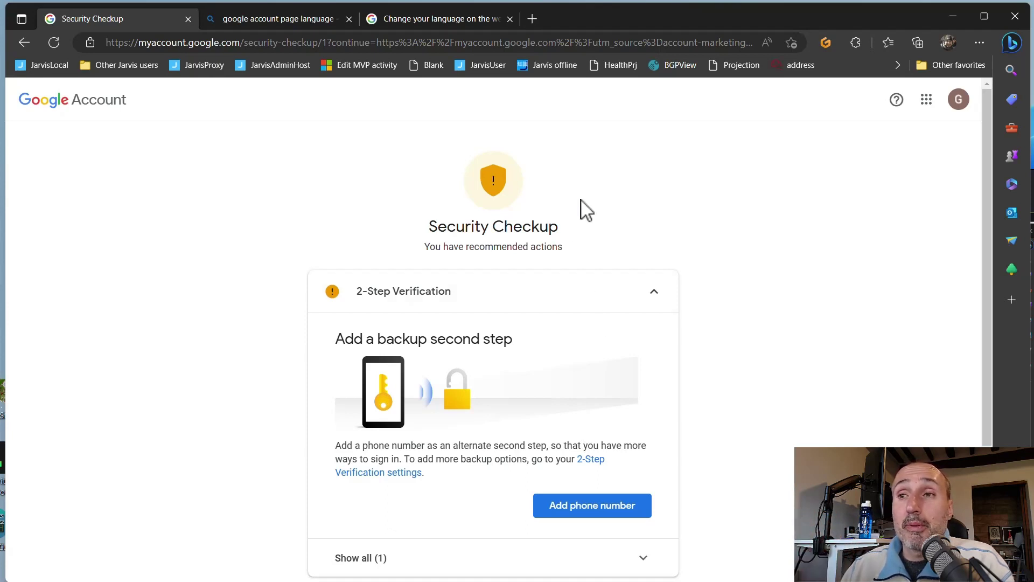
# Find the 'How you sign in to Google' section and highlight its sign-in options line
pyautogui.scroll(-3, 679, 302)
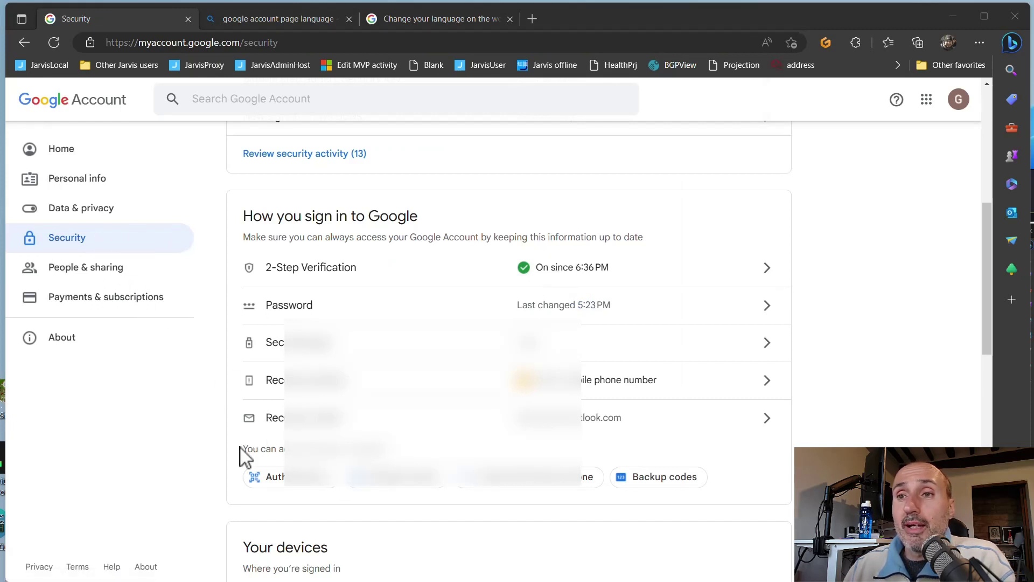
pyautogui.moveTo(241, 450); pyautogui.dragTo(401, 450)
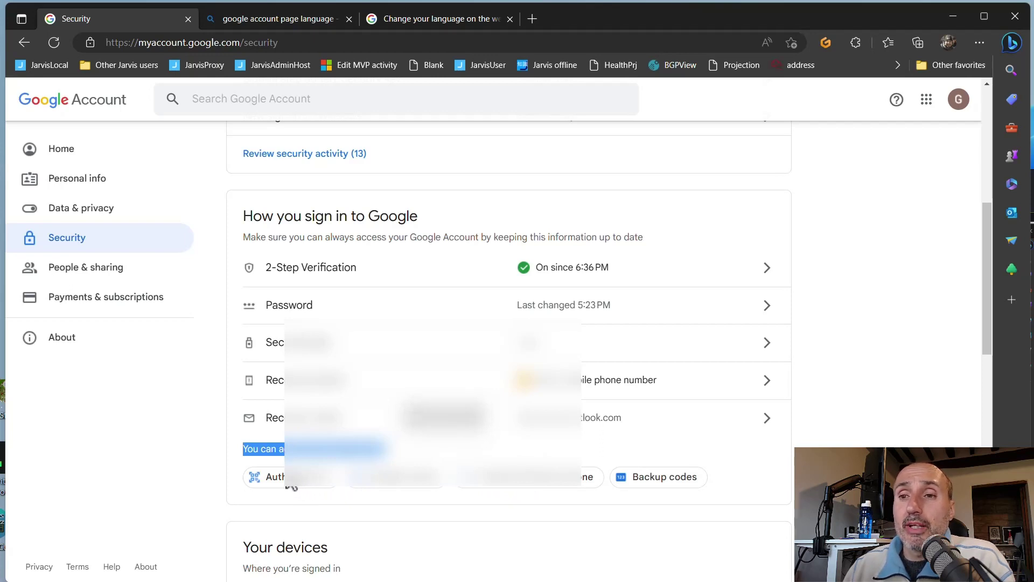
# Generate a new set of 10 backup codes from the Backup codes settings
pyautogui.click(658, 492)
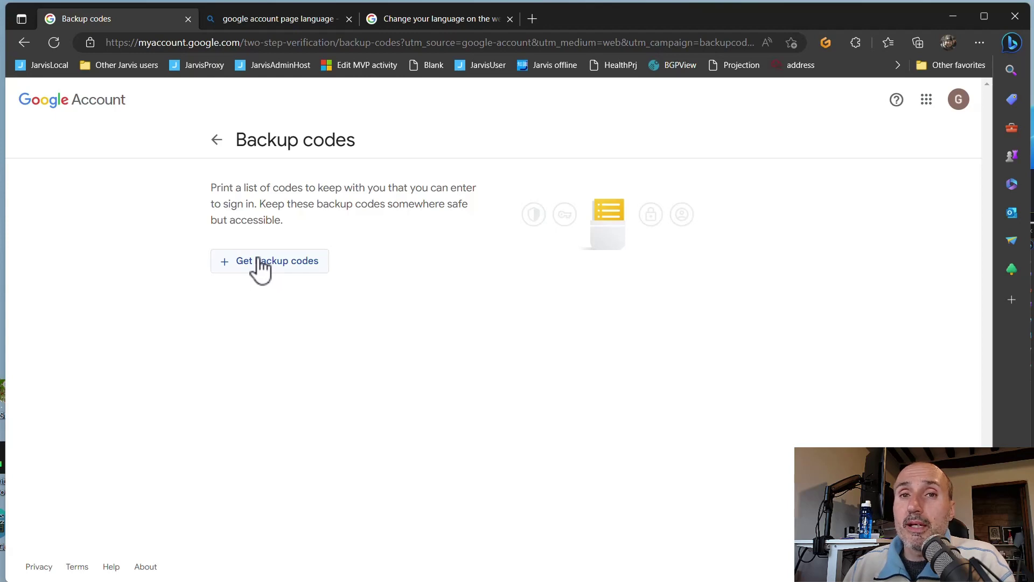
pyautogui.click(259, 264)
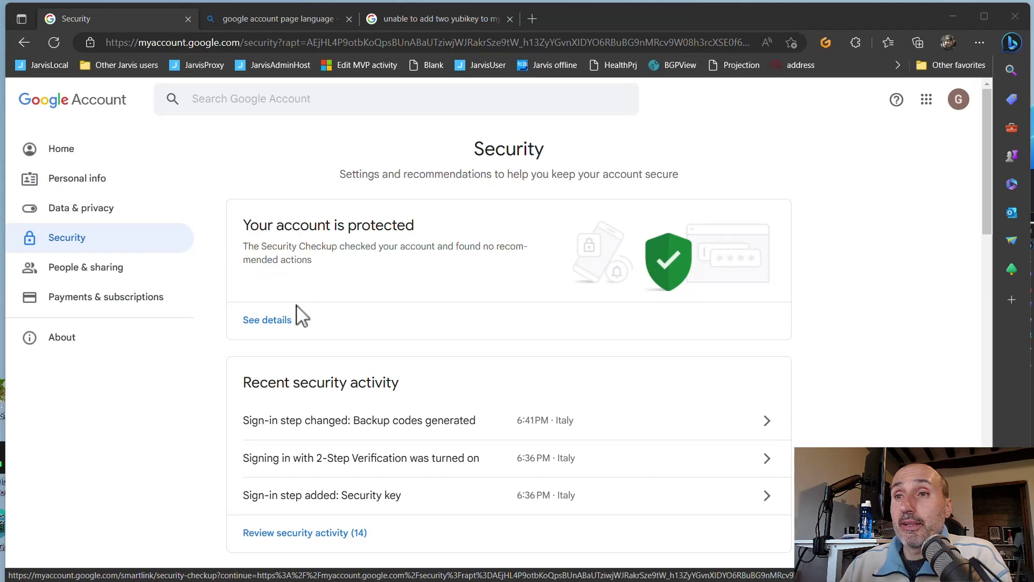
pyautogui.click(257, 321)
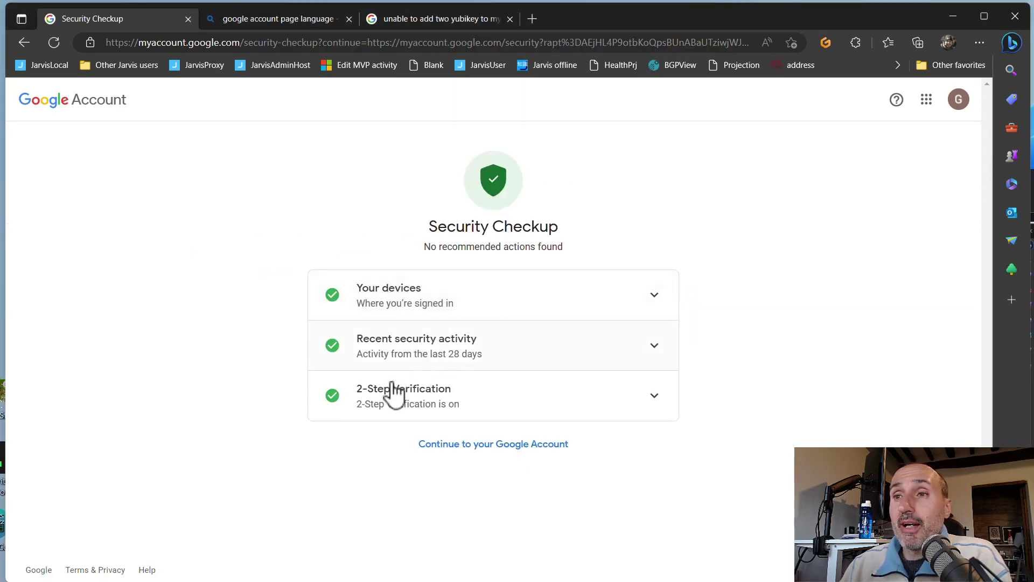
pyautogui.click(658, 401)
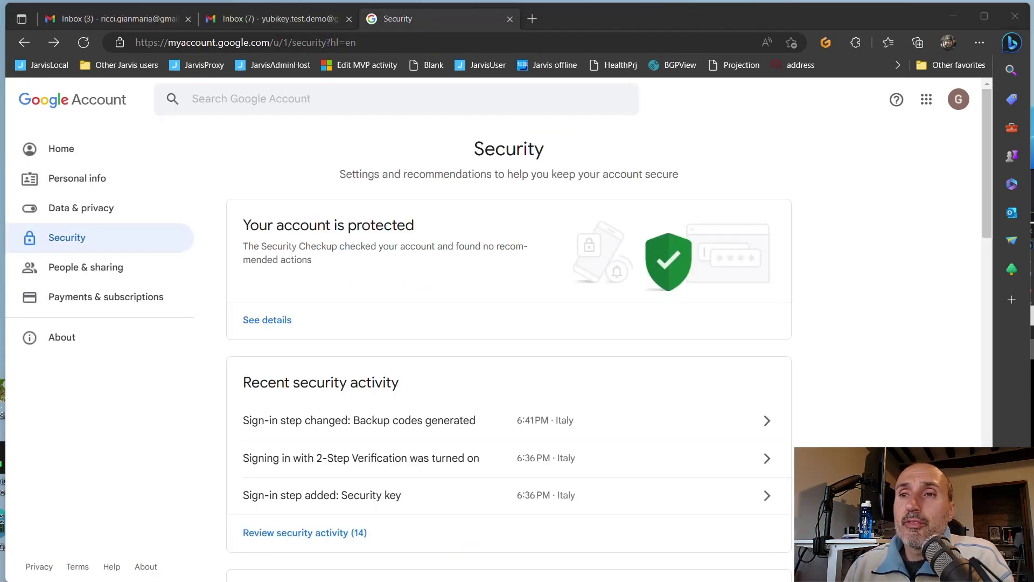
pyautogui.click(440, 371)
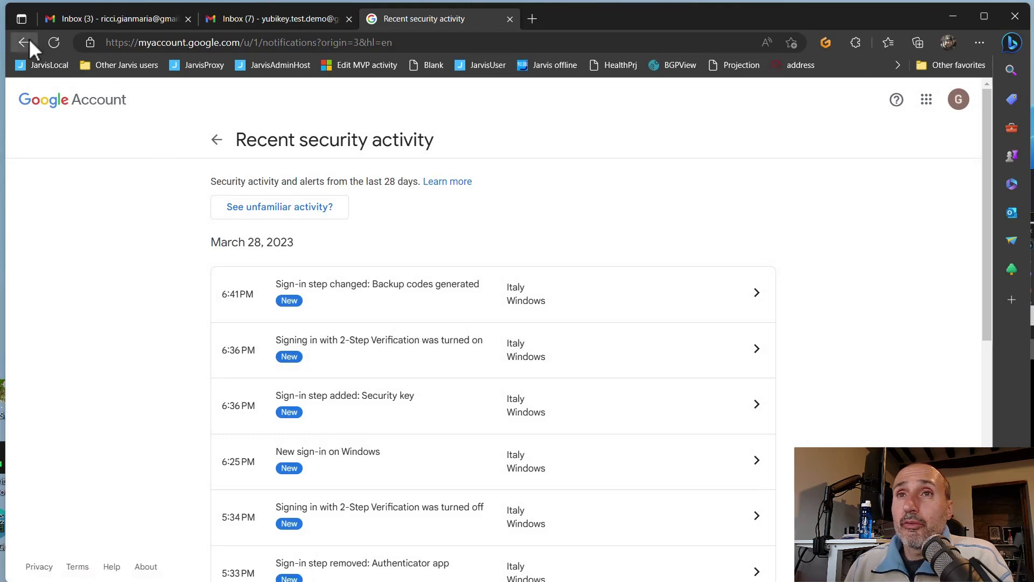
pyautogui.click(26, 42)
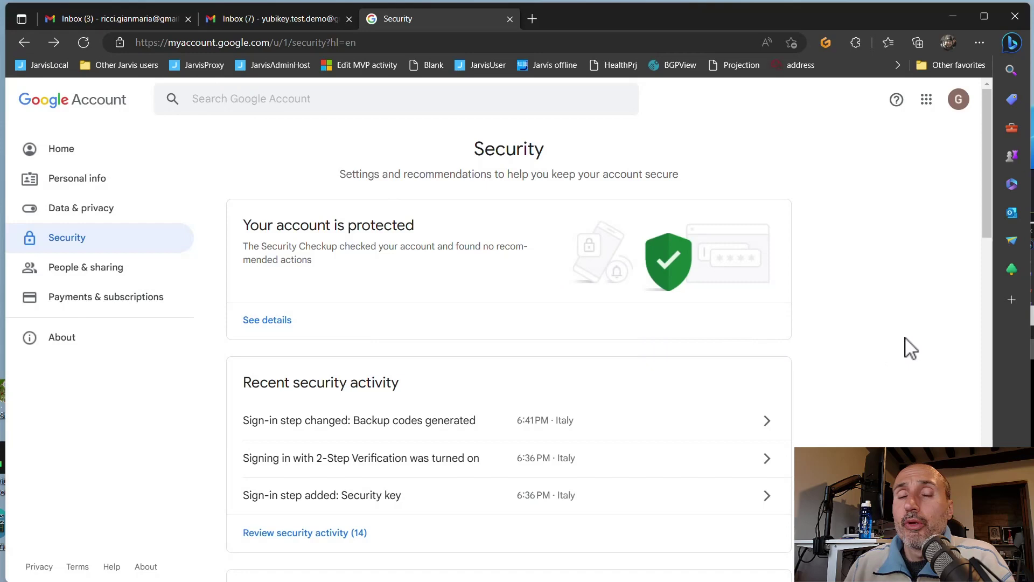
pyautogui.scroll(-8, 905, 346)
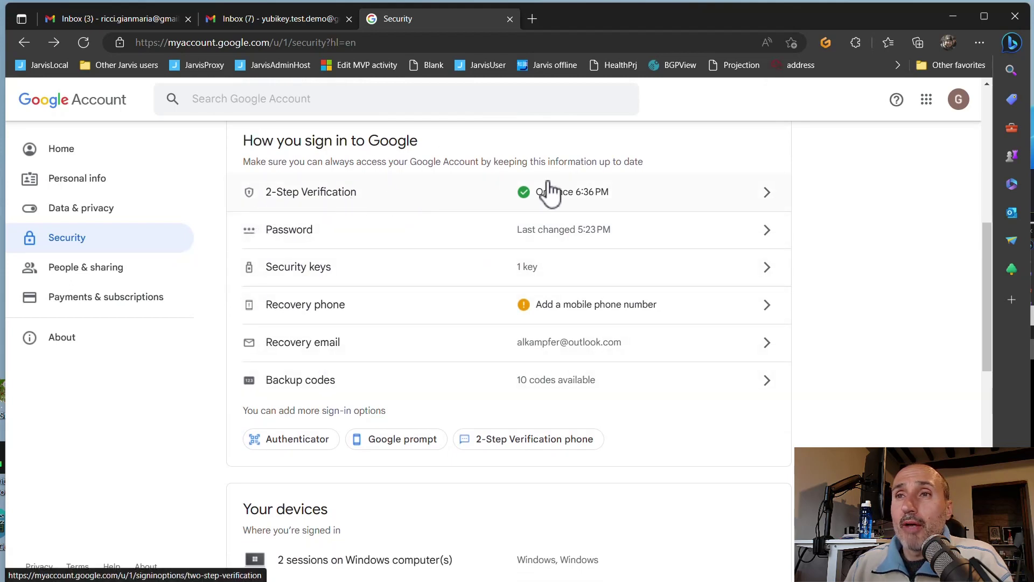
pyautogui.click(667, 203)
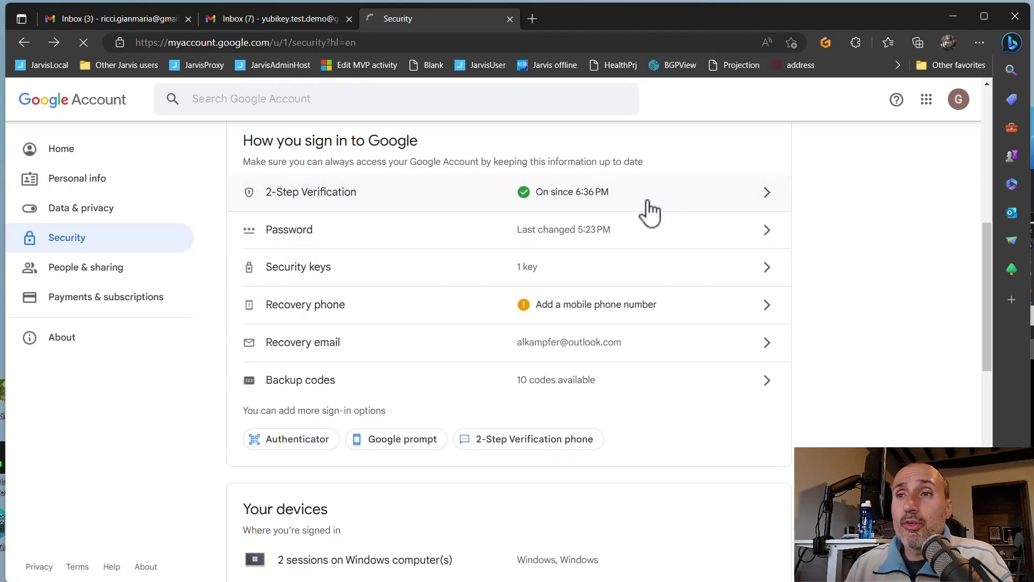
pyautogui.scroll(-5, 452, 364)
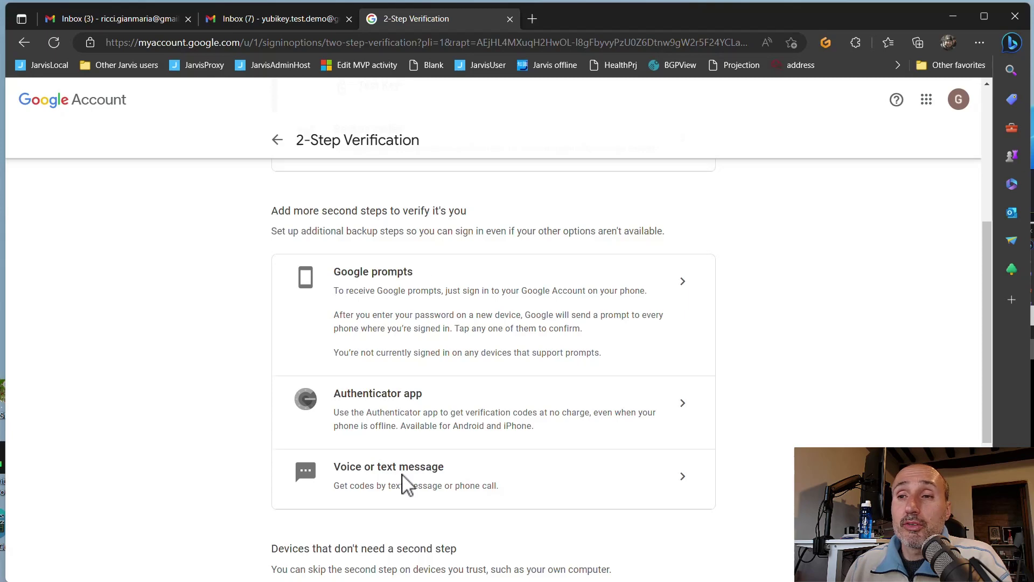
pyautogui.click(24, 44)
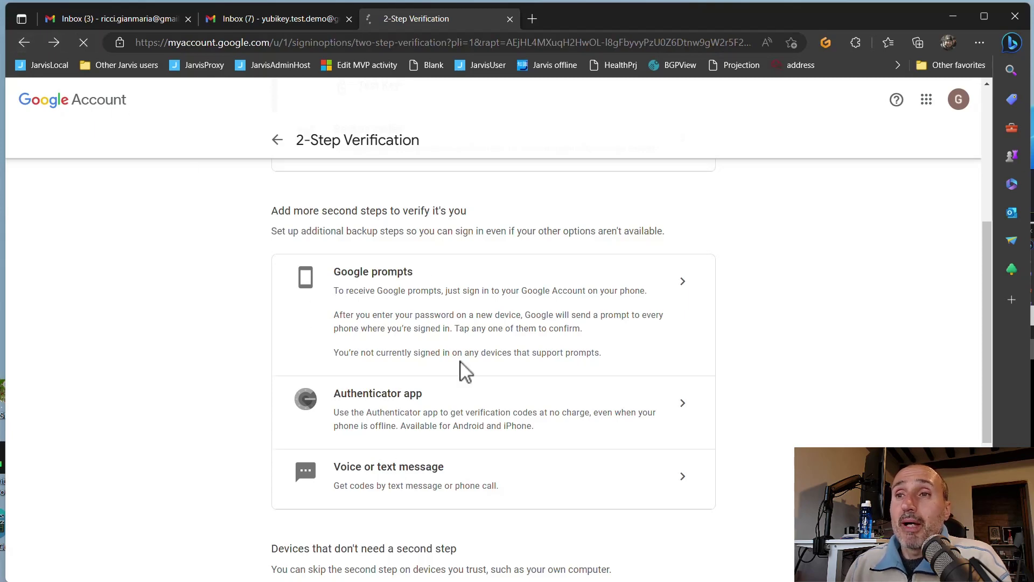
pyautogui.scroll(-5, 335, 397)
pyautogui.scroll(-3, 337, 355)
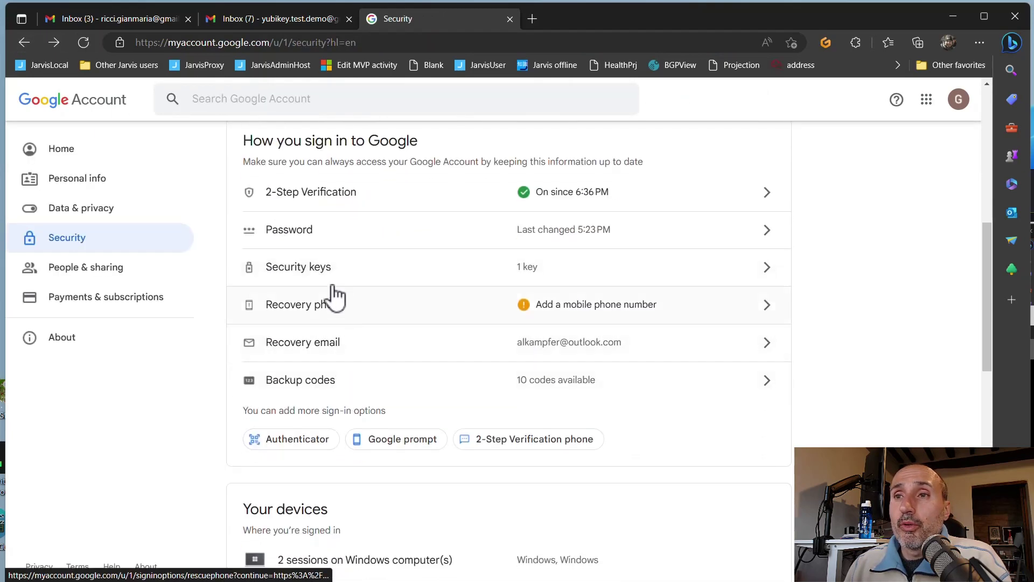
# Open the Security keys list showing Test Key and begin adding another security key
pyautogui.click(317, 279)
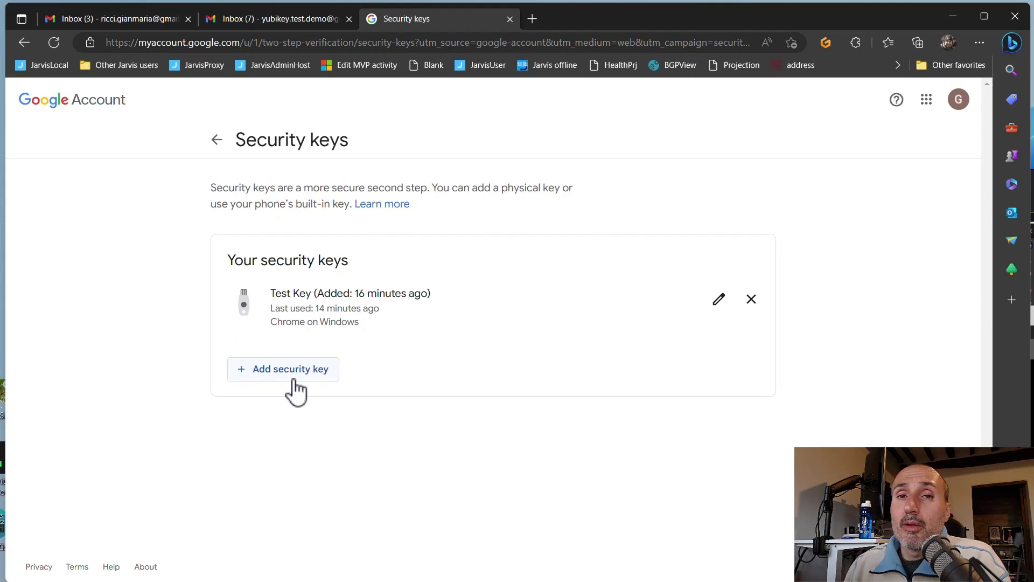
pyautogui.click(296, 377)
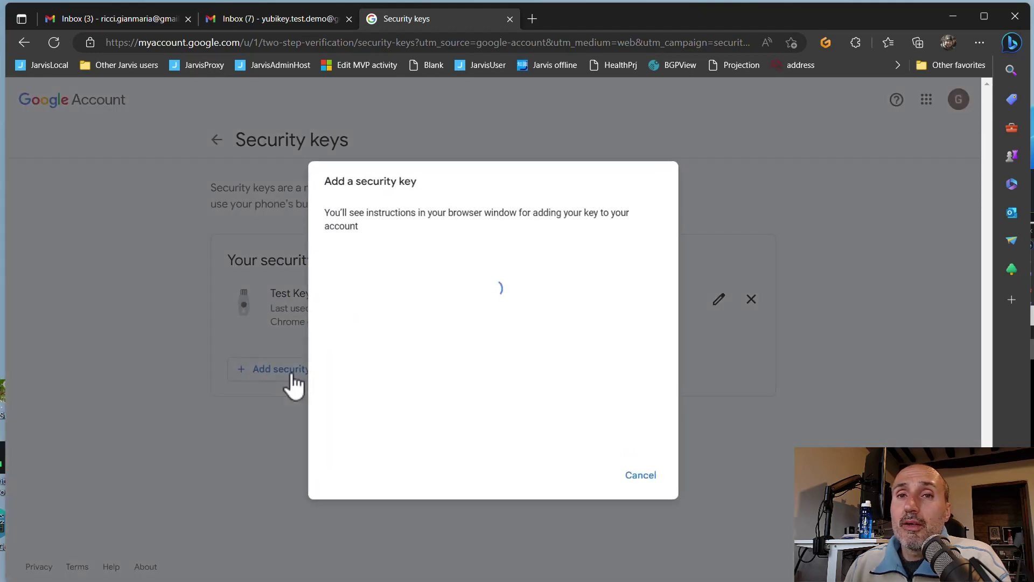